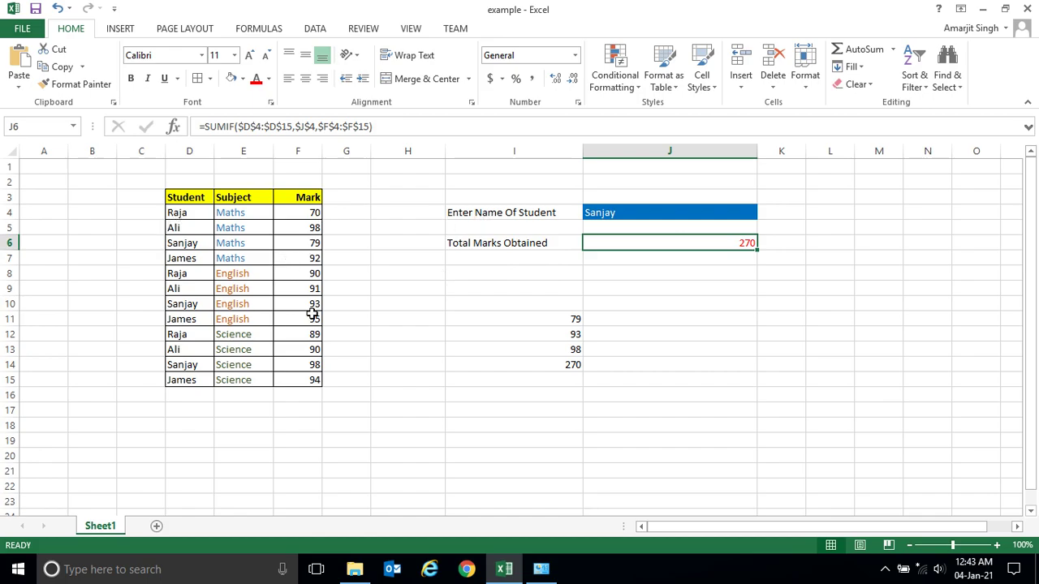
- Replace the student name in J4 with the one listed in D5 and check the total marks in J6
left_click(628, 213)
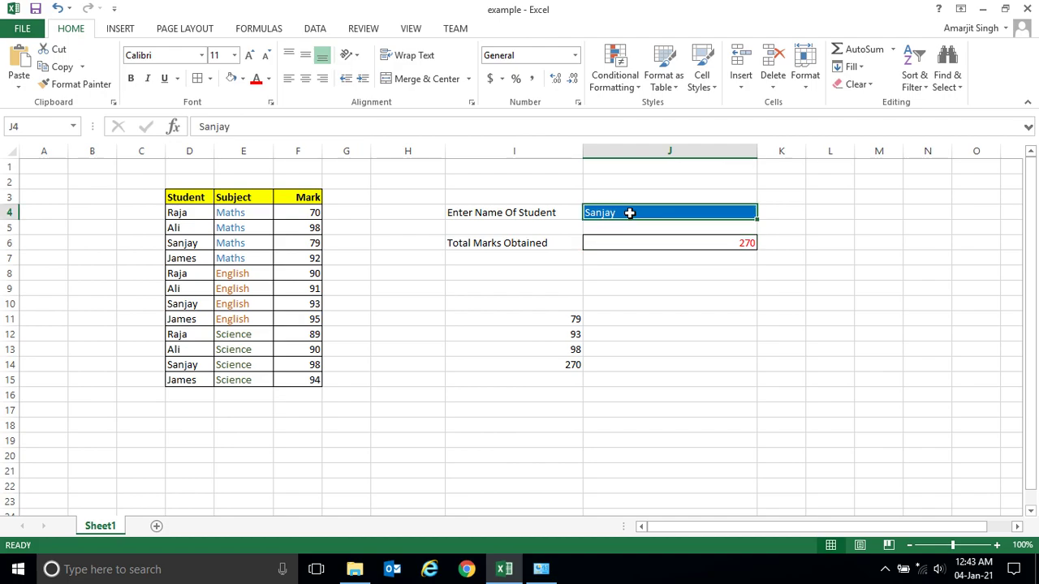
left_click(714, 245)
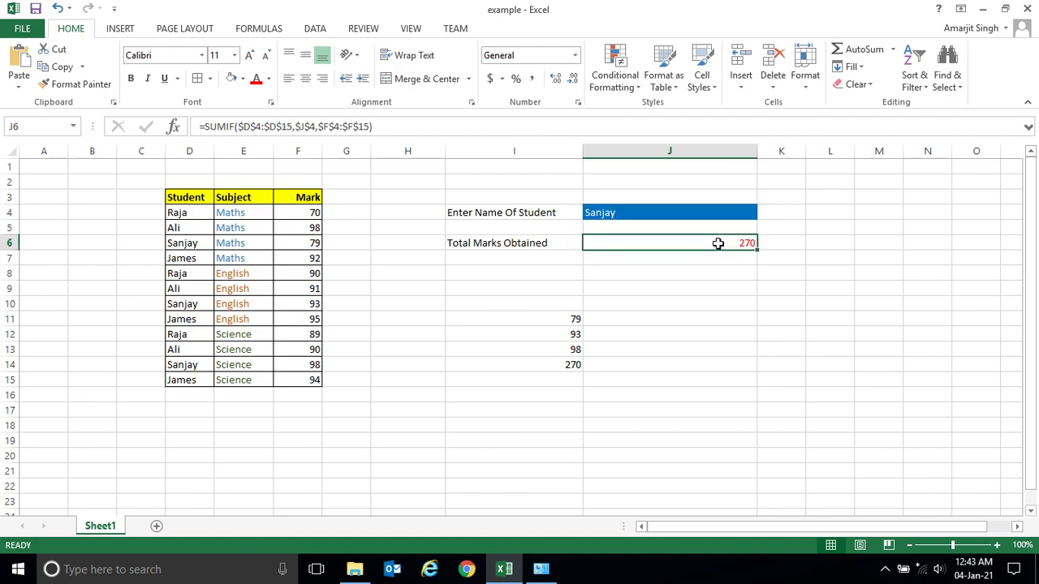
left_click(670, 227)
left_click(648, 213)
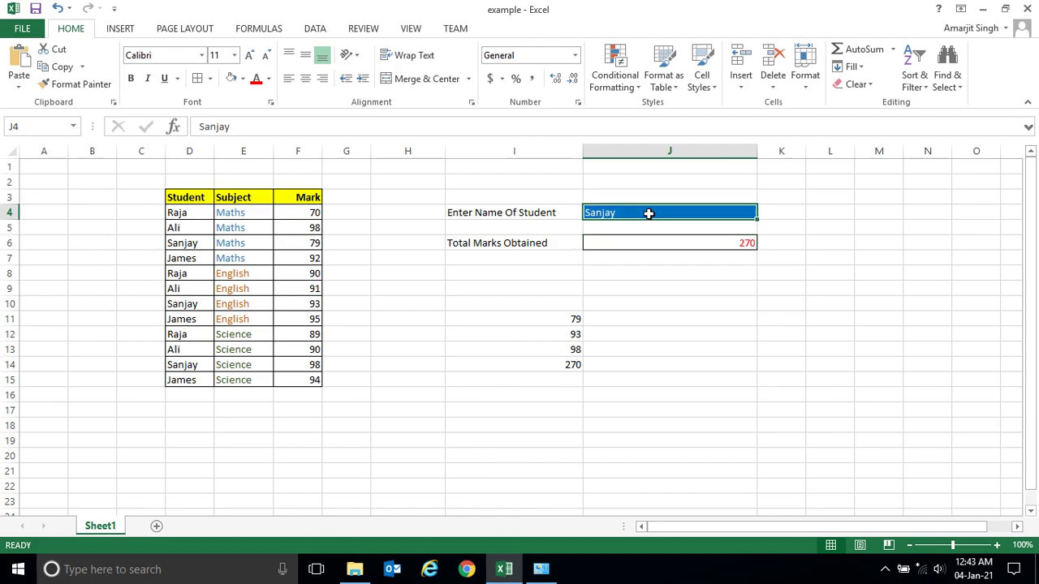
type("A")
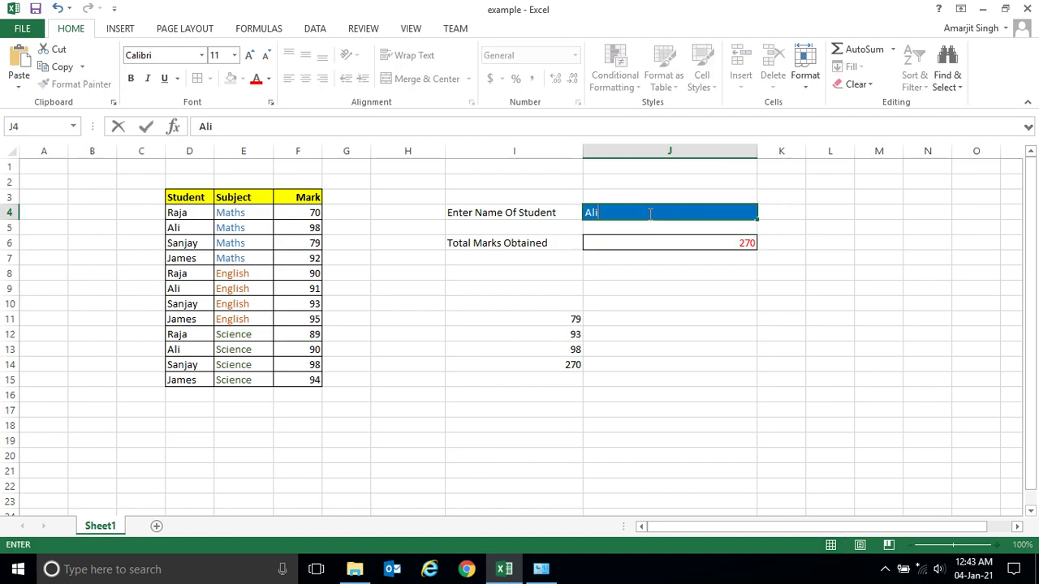
type("li")
key("Return")
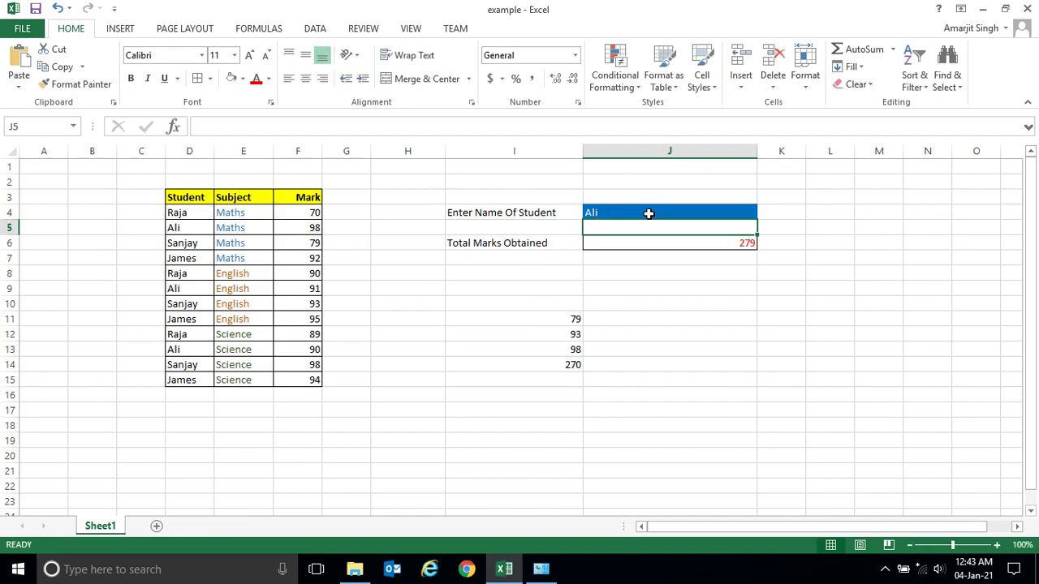
left_click(747, 242)
- Look up the selected student's Maths mark in row 5 and enter 98 in J11
left_click(630, 330)
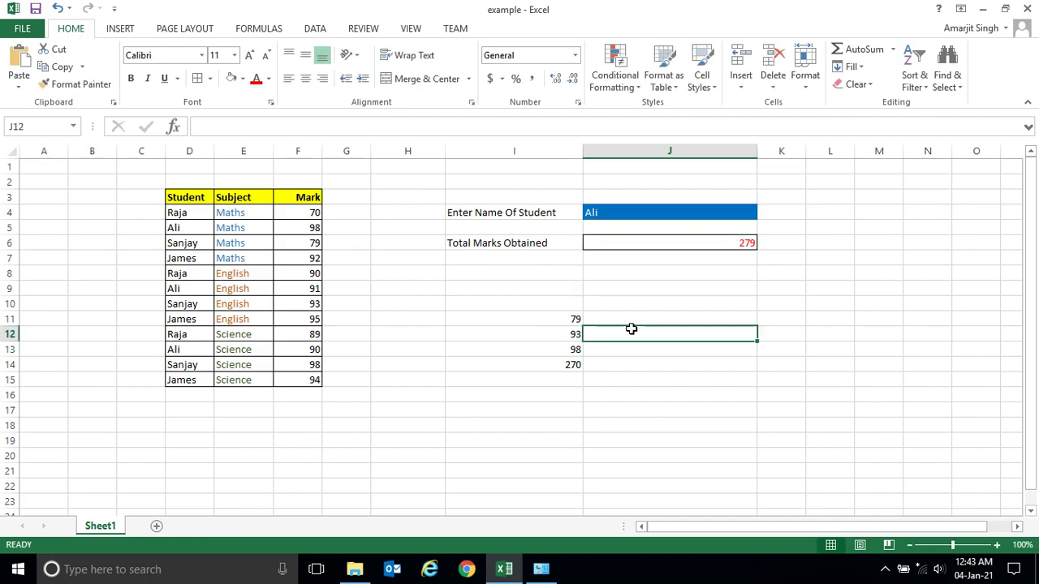
left_click(631, 319)
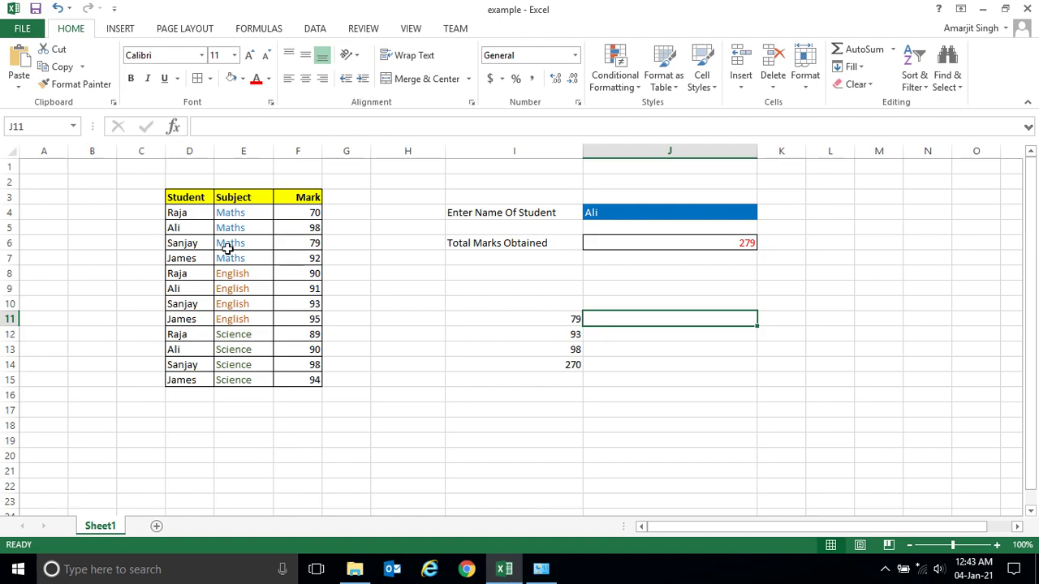
left_click(182, 228)
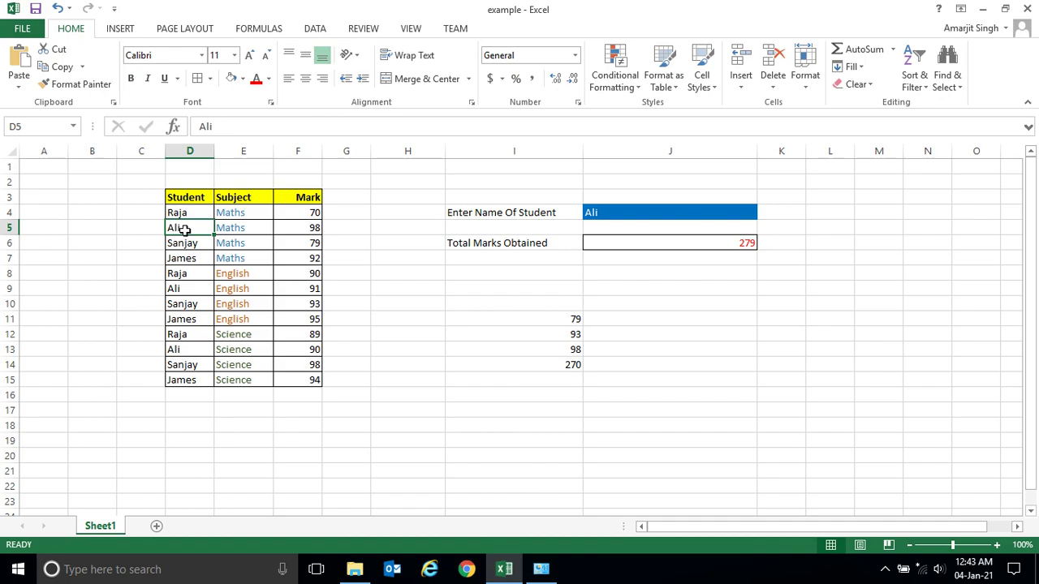
left_click_drag(204, 227, 287, 230)
left_click(688, 323)
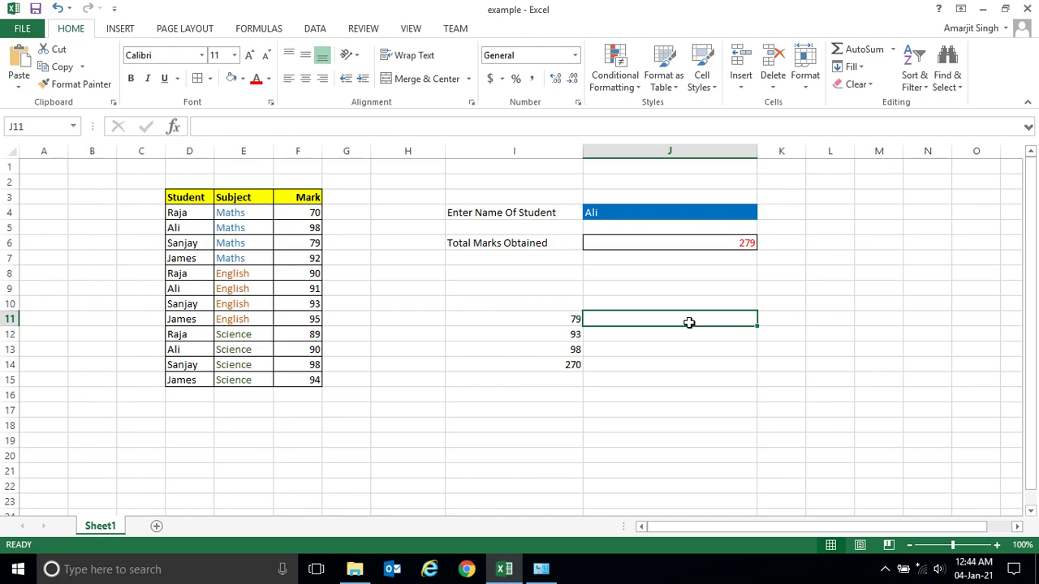
type("98")
key("Return")
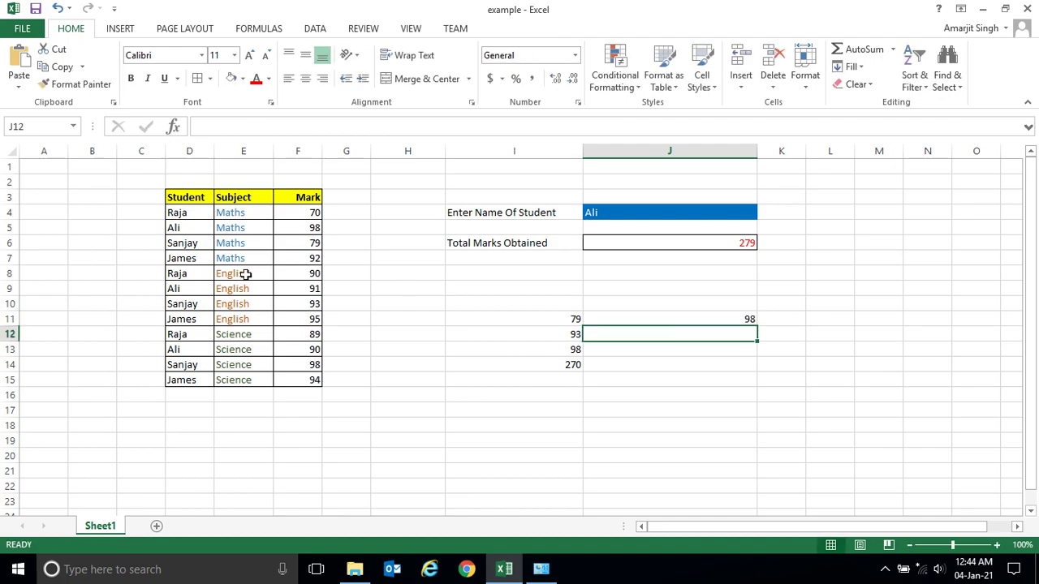
- Look up the same student's English mark in row 9 and enter 91 in J12
left_click(183, 289)
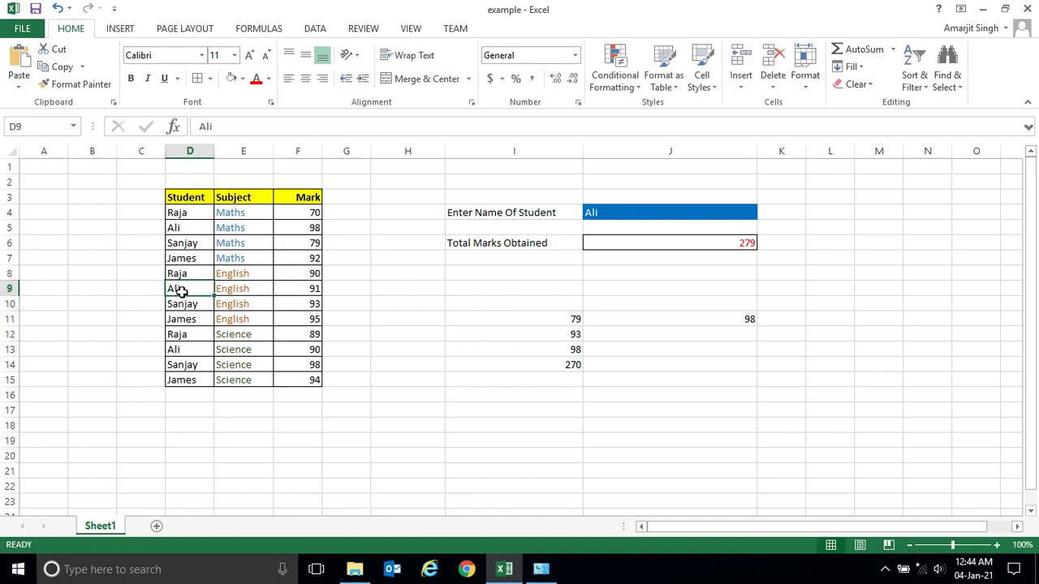
left_click_drag(225, 293, 302, 289)
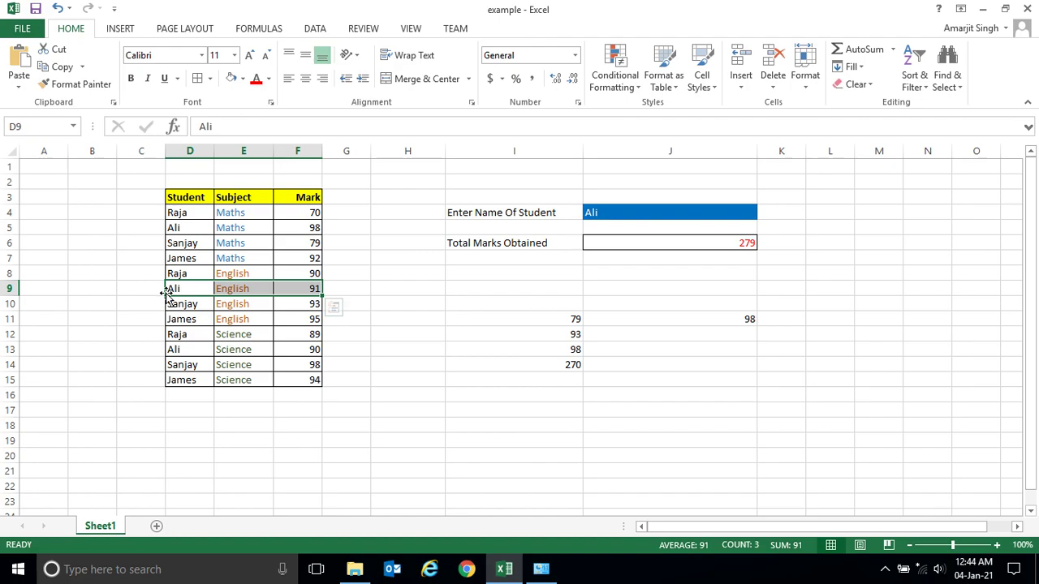
left_click(299, 289)
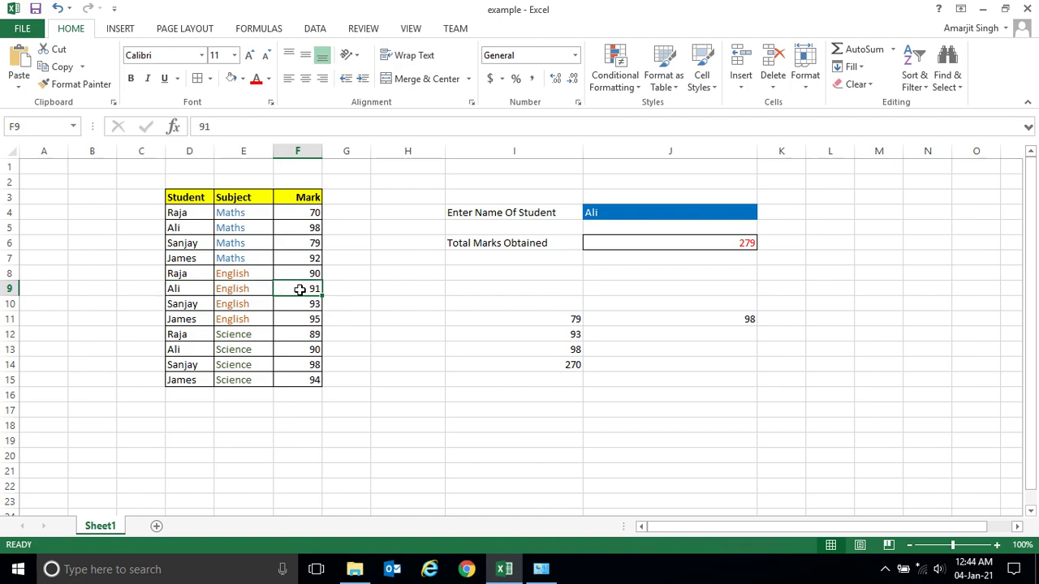
left_click(718, 338)
type("91")
key("Return")
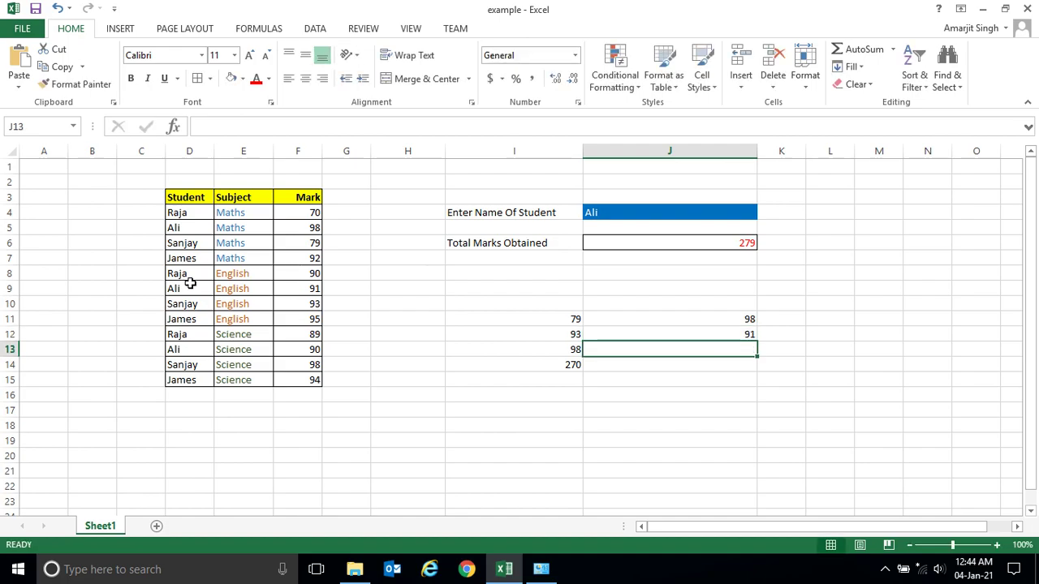
- Look up the same student's Science mark in row 13 and enter 90 in J13
left_click_drag(173, 351, 310, 348)
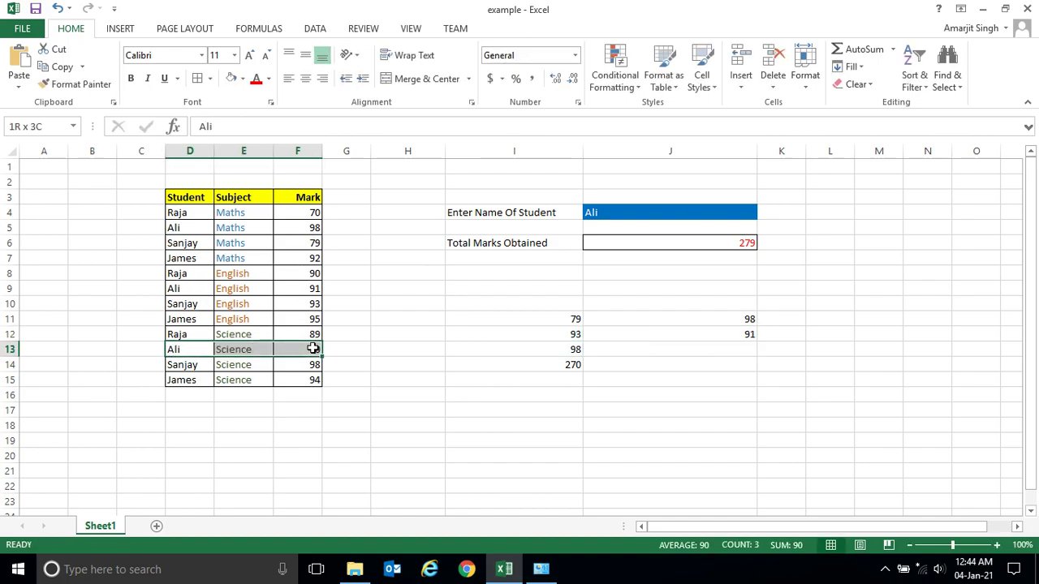
left_click(309, 349)
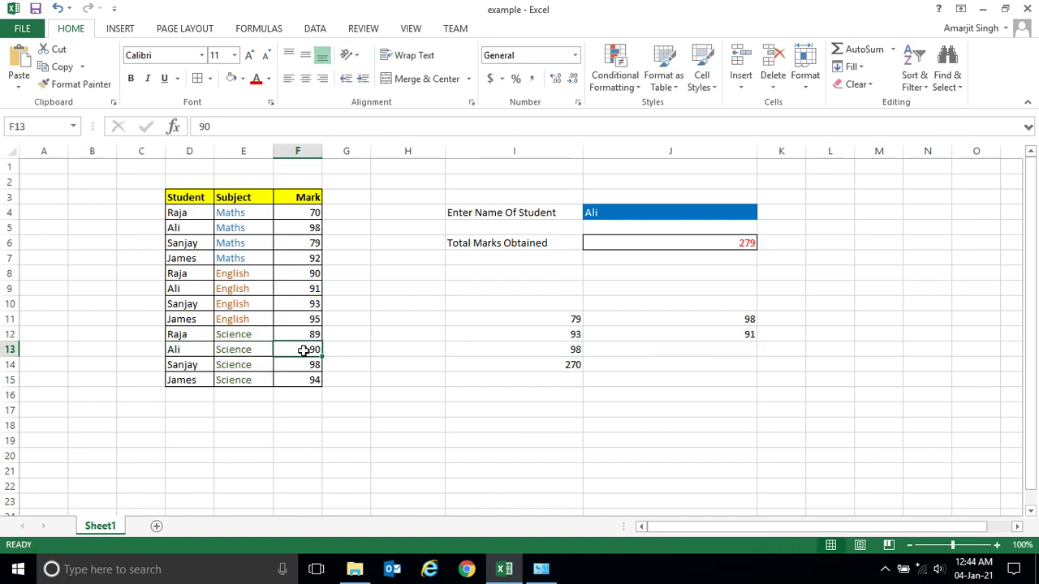
left_click(732, 354)
type("90")
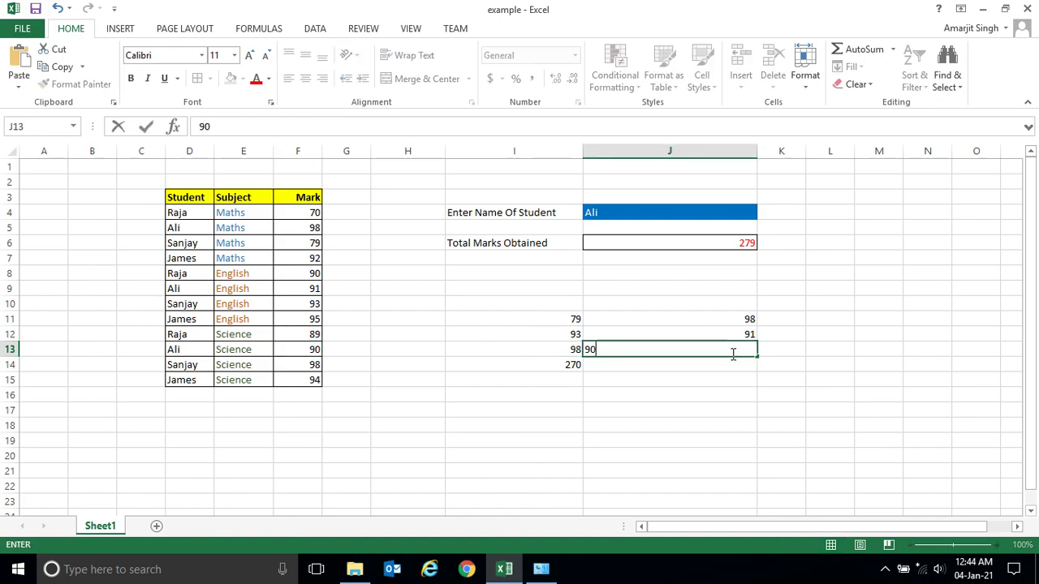
key("Return")
- Total the three marks in J14 with the formula =SUM(J11:J13)
type("=")
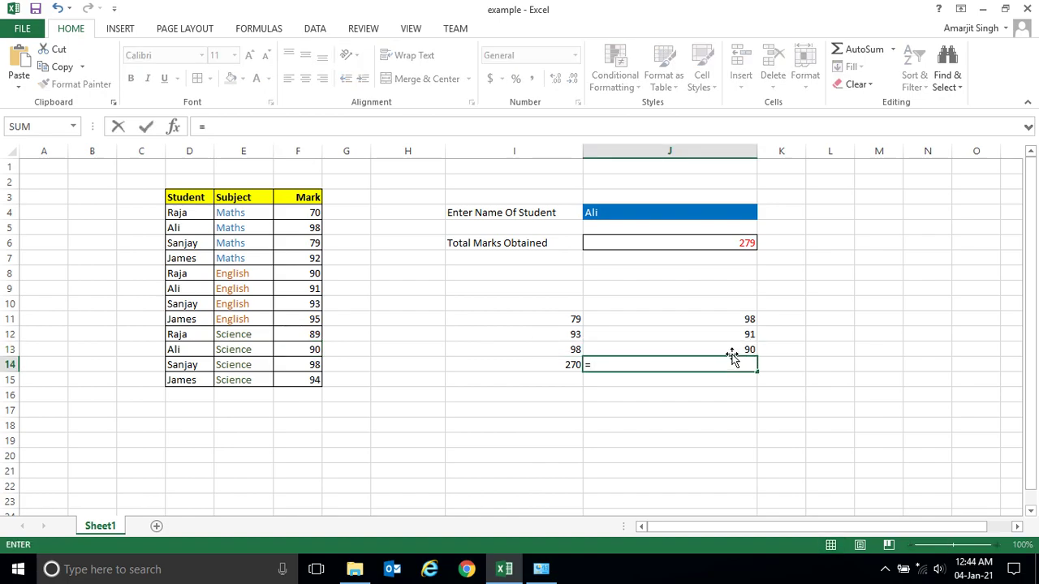
type("sum(")
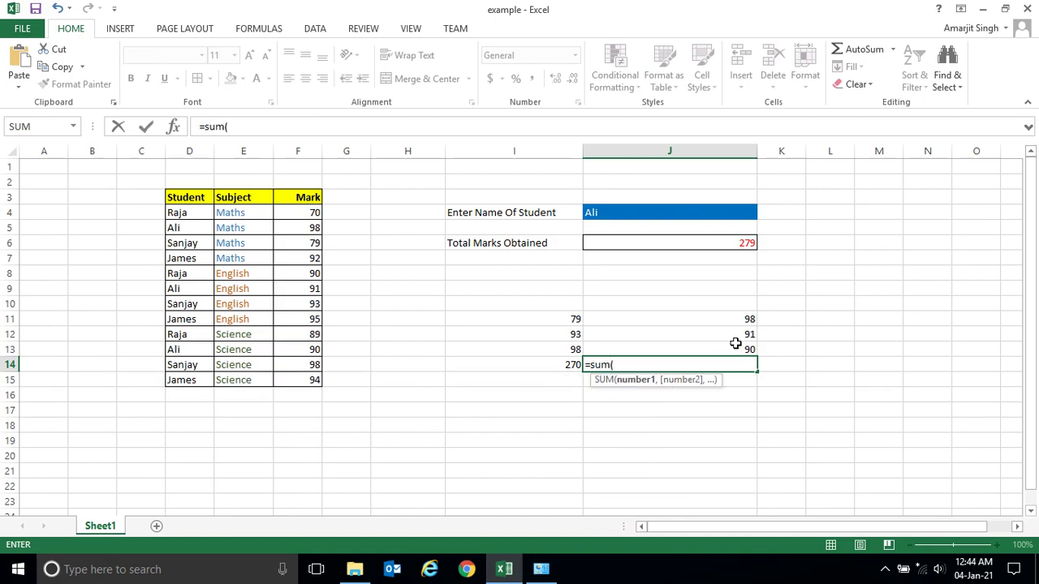
left_click_drag(733, 319, 735, 348)
type(")")
key("Return")
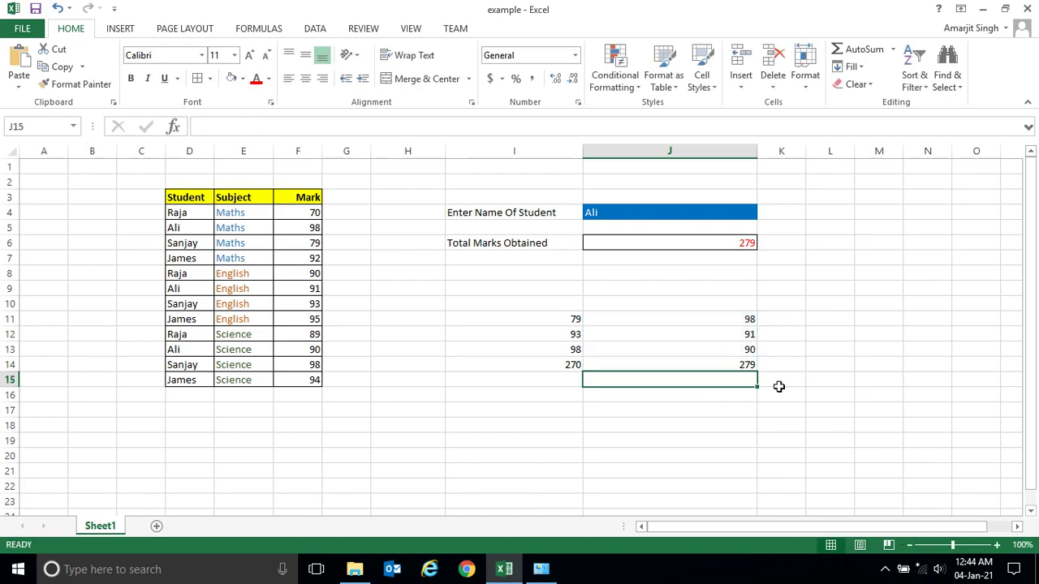
- Compare the manual totals in I14 and J14 with the SUMIF result in J6
left_click(741, 364)
left_click(559, 364)
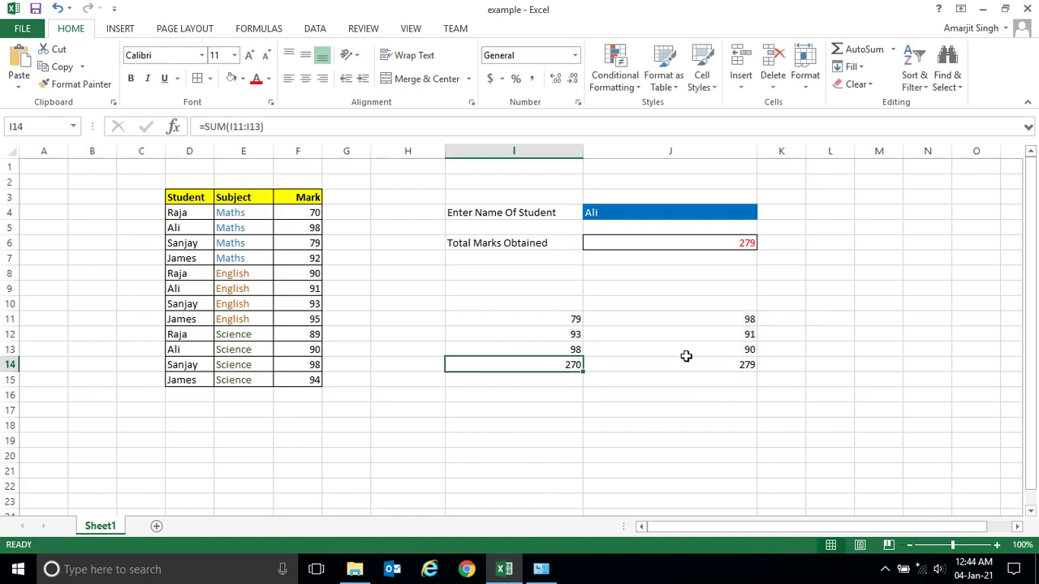
left_click(688, 350)
left_click(719, 242)
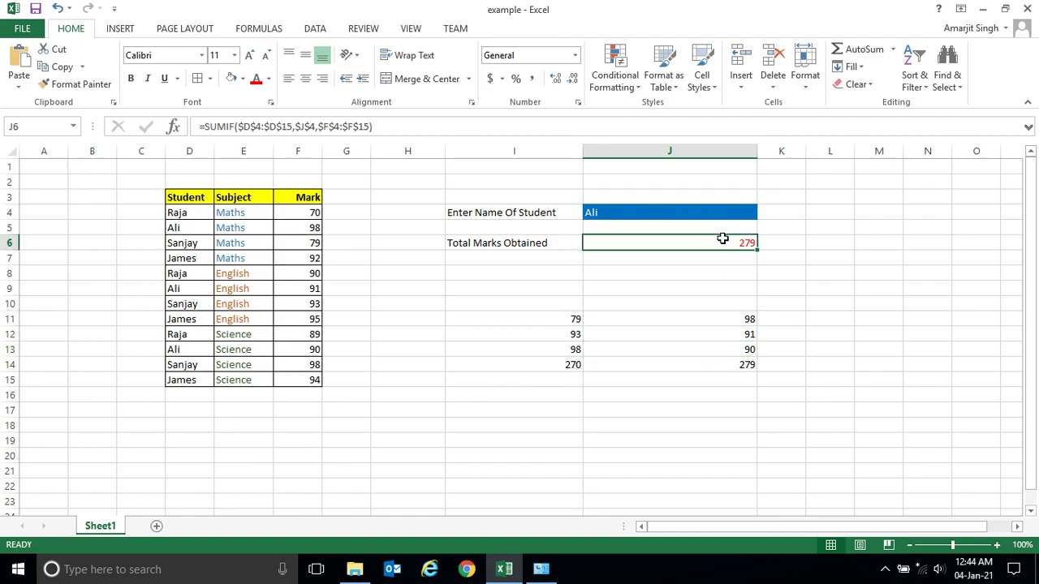
left_click(731, 348)
left_click(725, 365)
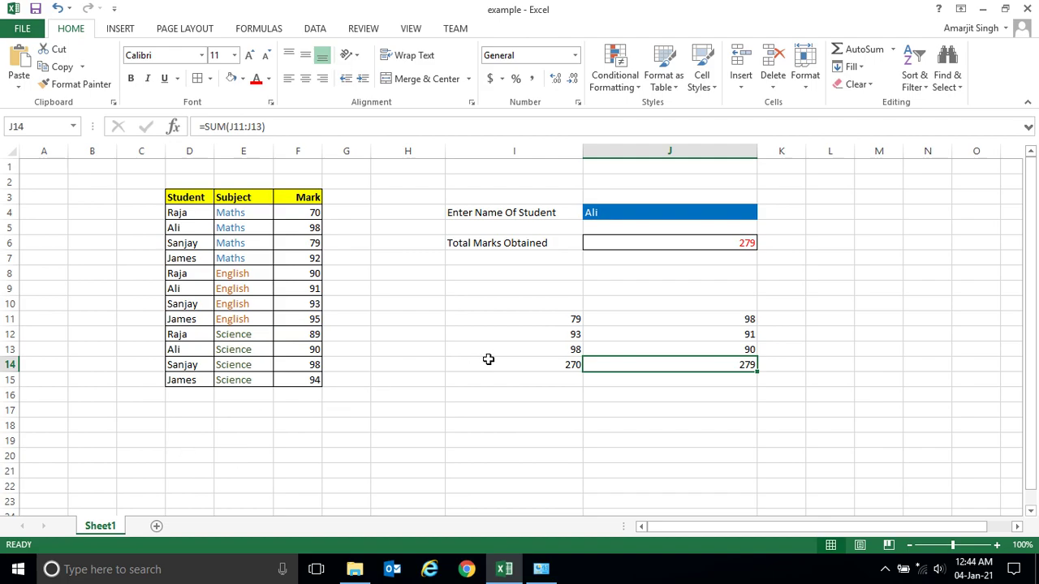
left_click(598, 238)
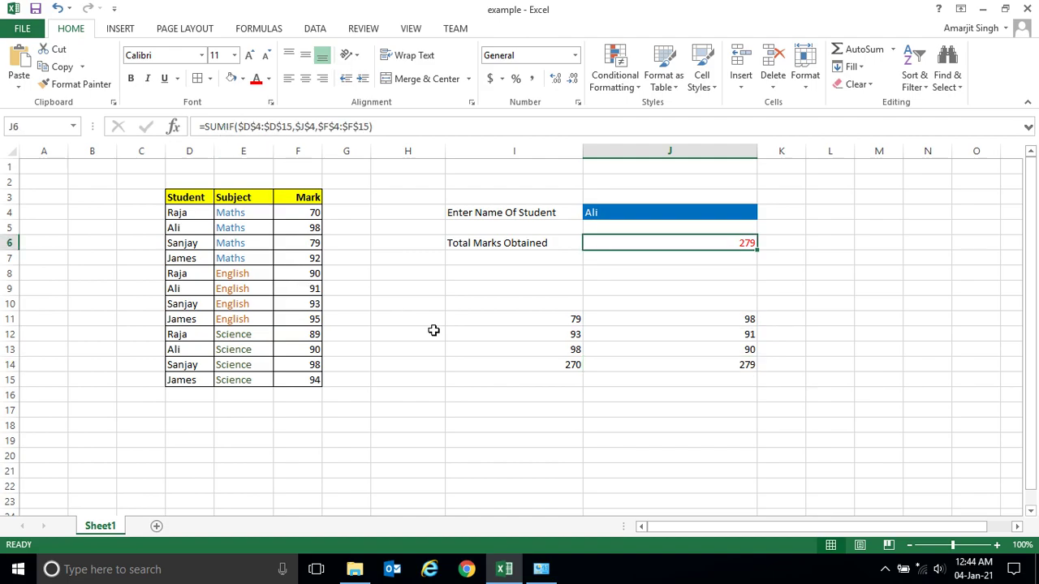
left_click(693, 290)
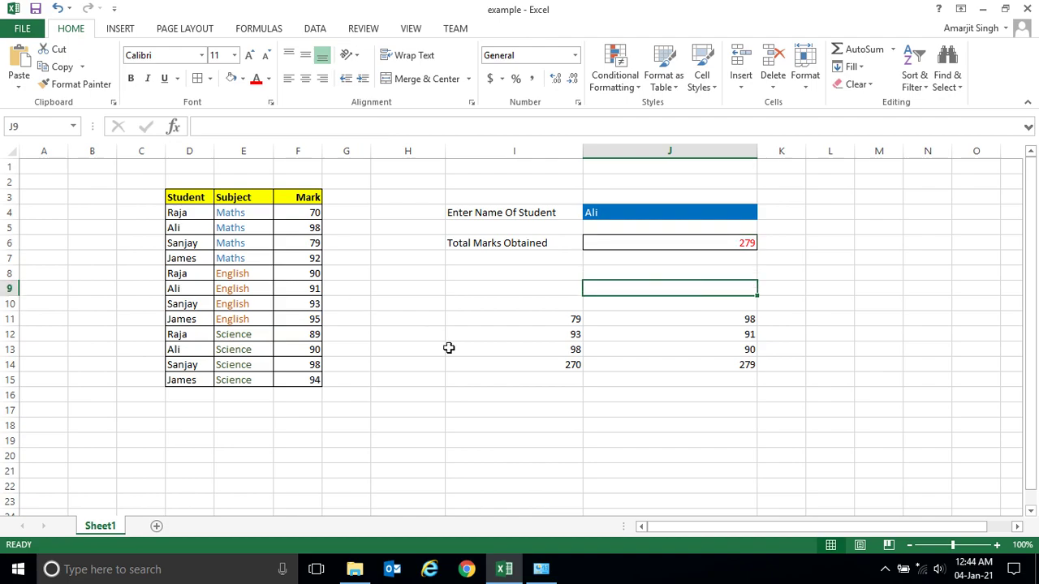
- Enter the name of a student missing from the table in J4 and inspect the SUMIF formula in J6
left_click(619, 211)
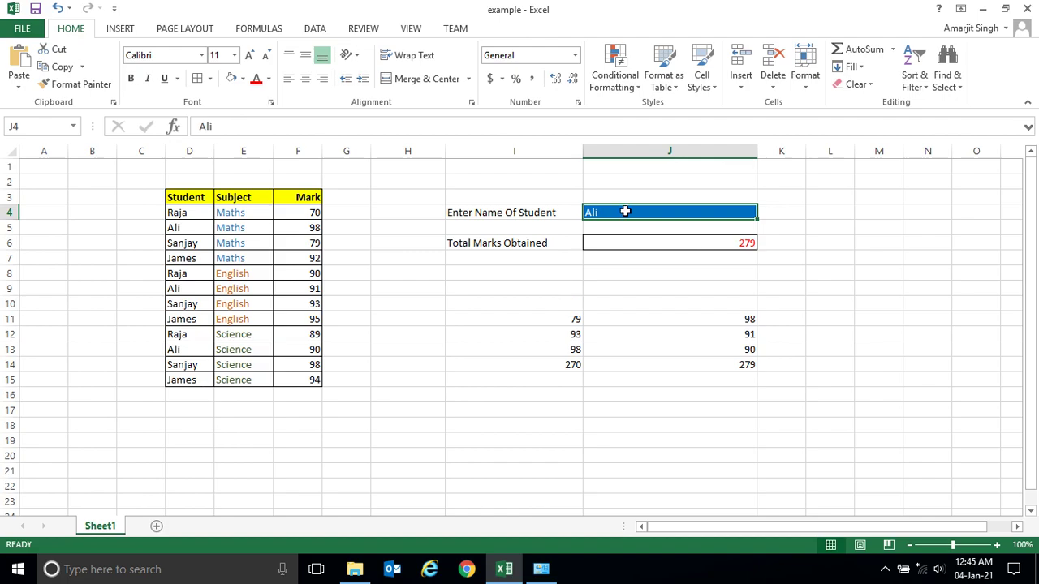
key("BackSpace")
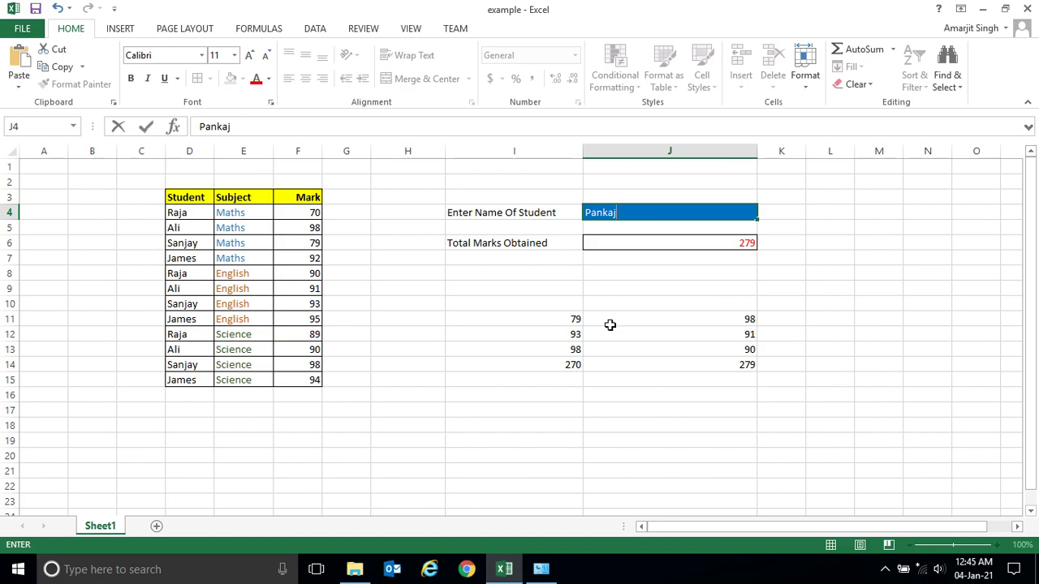
key("Return")
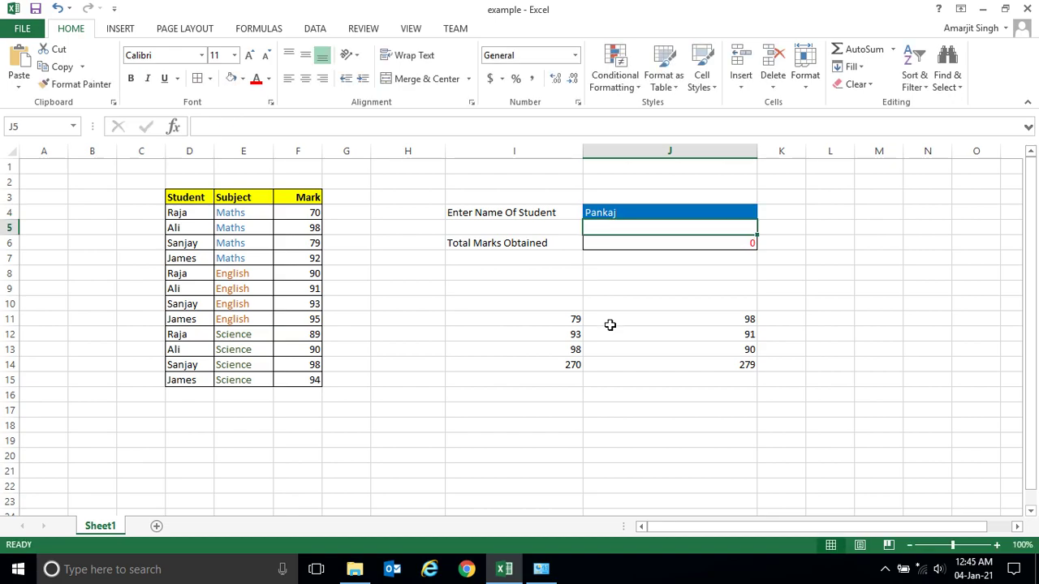
left_click(614, 242)
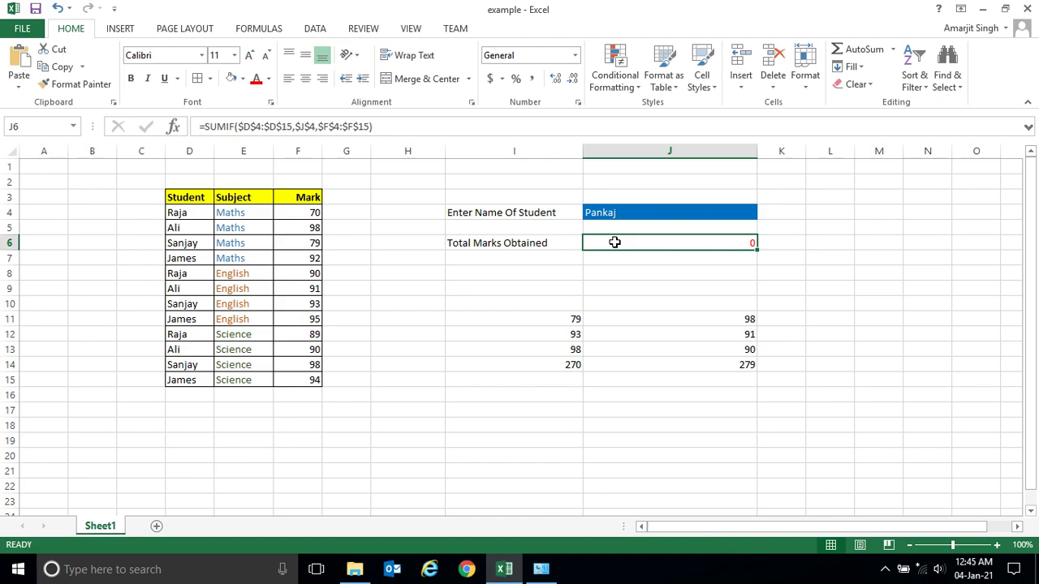
double_click(597, 242)
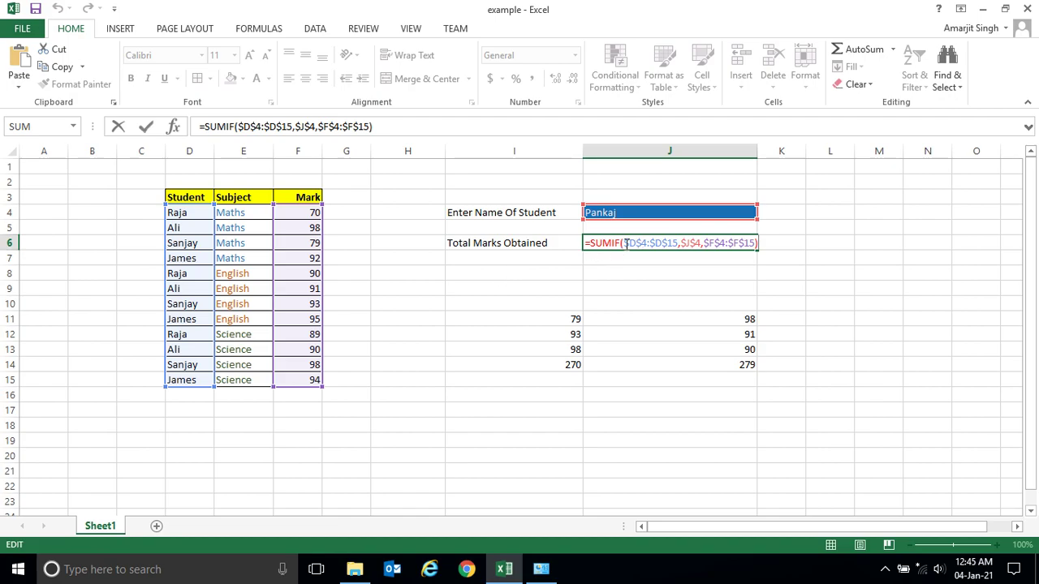
- Start a SUMIF formula in J8 with D4:D15 as the range and J4 as the criteria
left_click(601, 270)
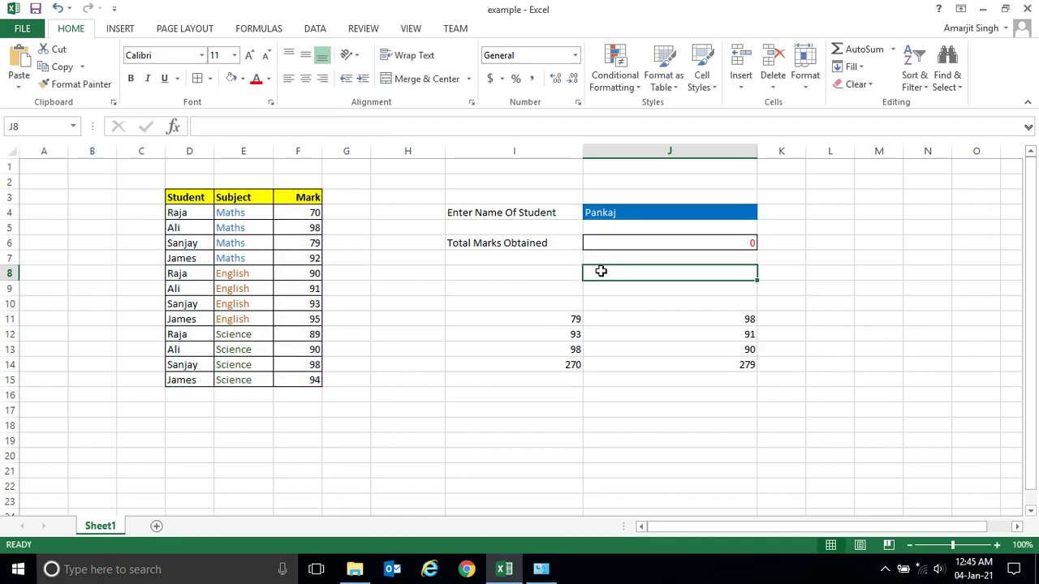
type("=sumi")
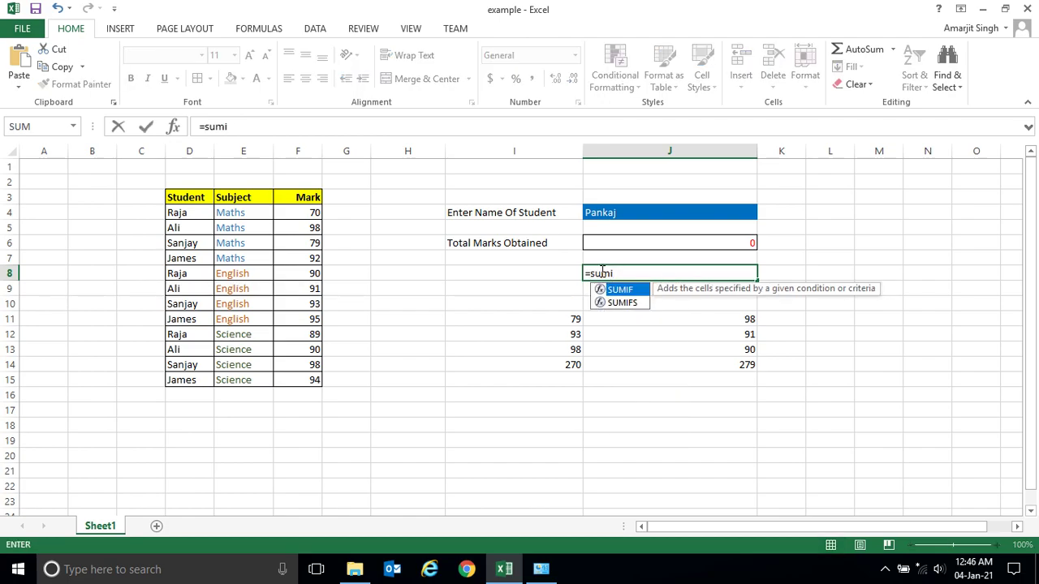
type("f(")
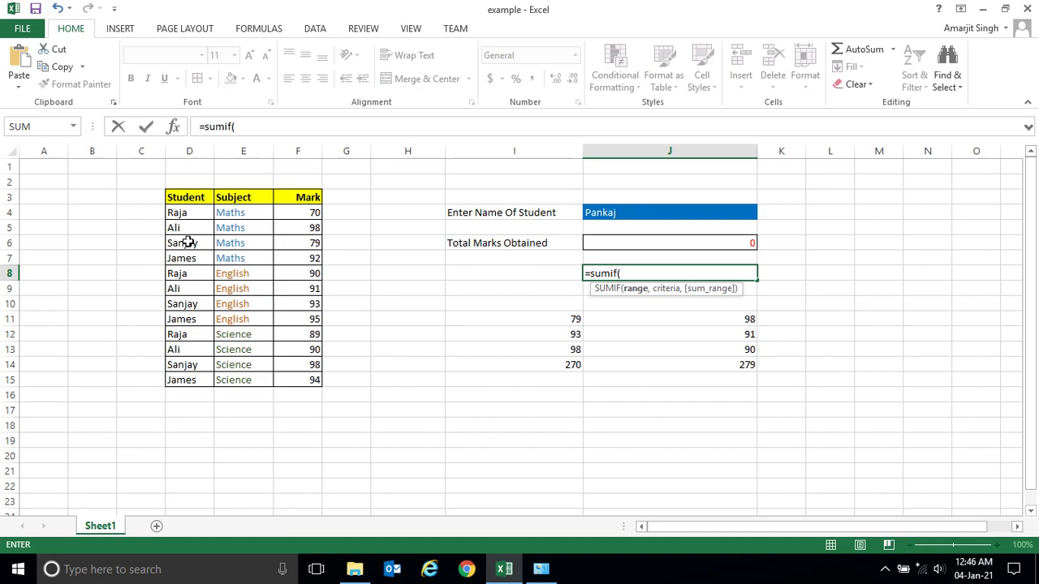
left_click_drag(200, 212, 200, 380)
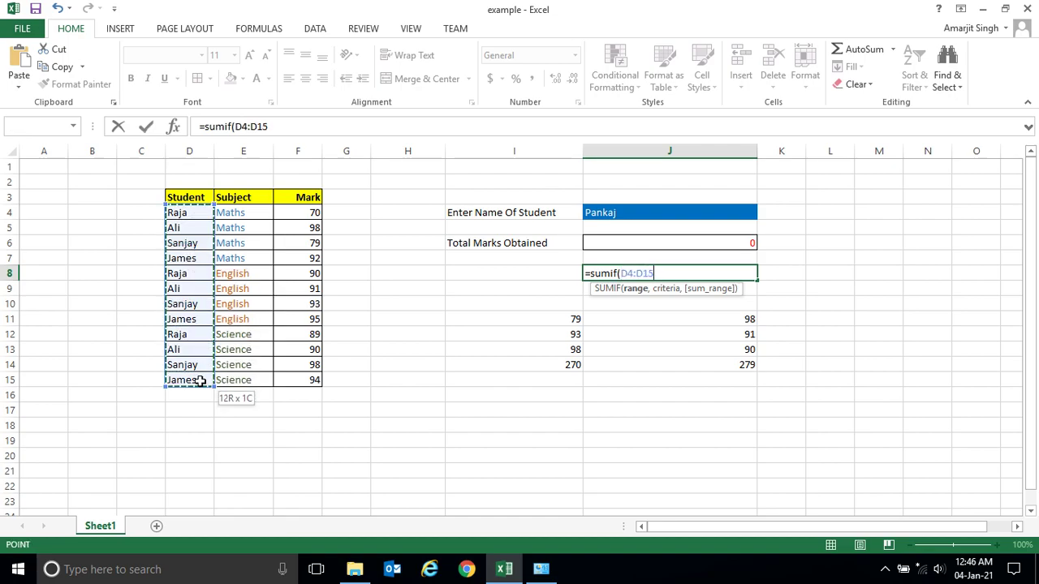
type(",")
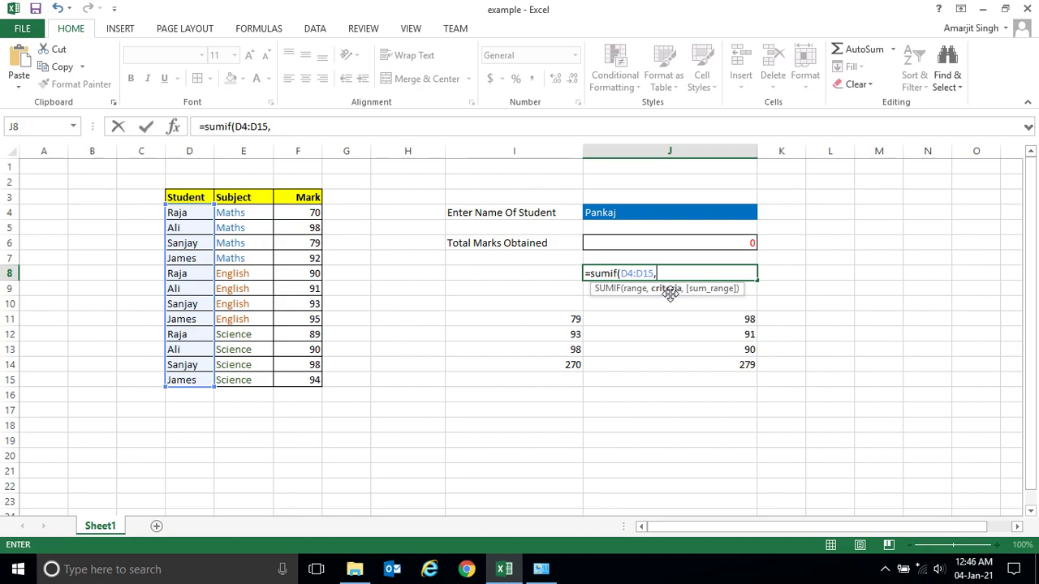
left_click(624, 212)
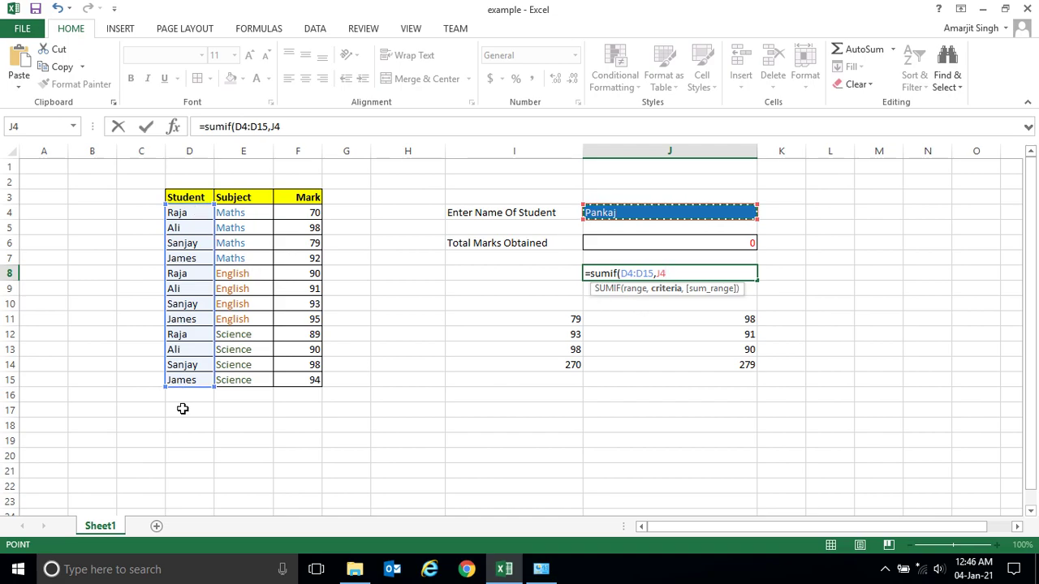
- Remove the J4 criteria from the J8 formula and make the range's end reference absolute, giving D4:$D$15
key("BackSpace")
key("BackSpace")
key("BackSpace")
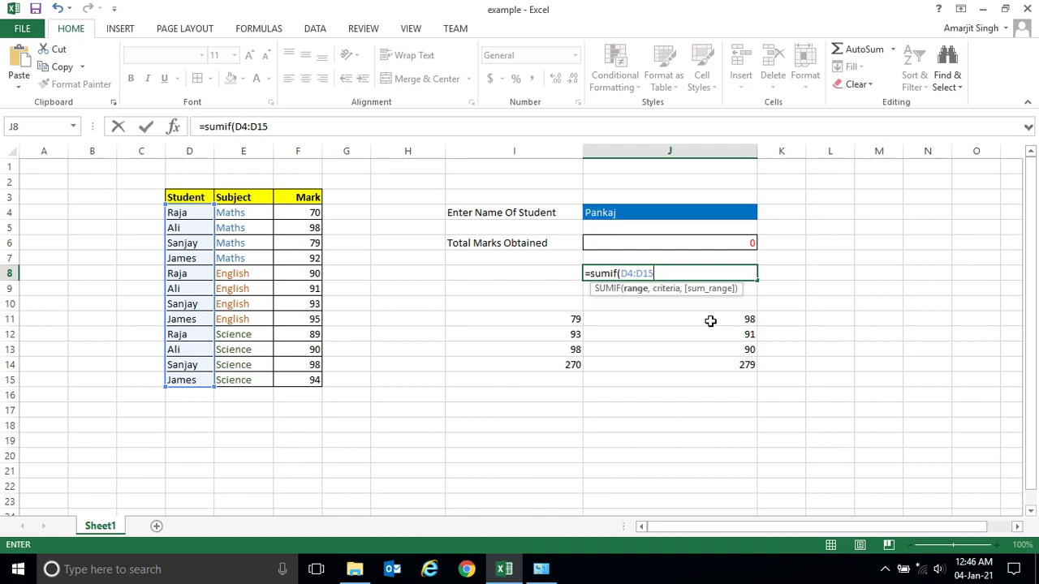
key("F4")
type(",")
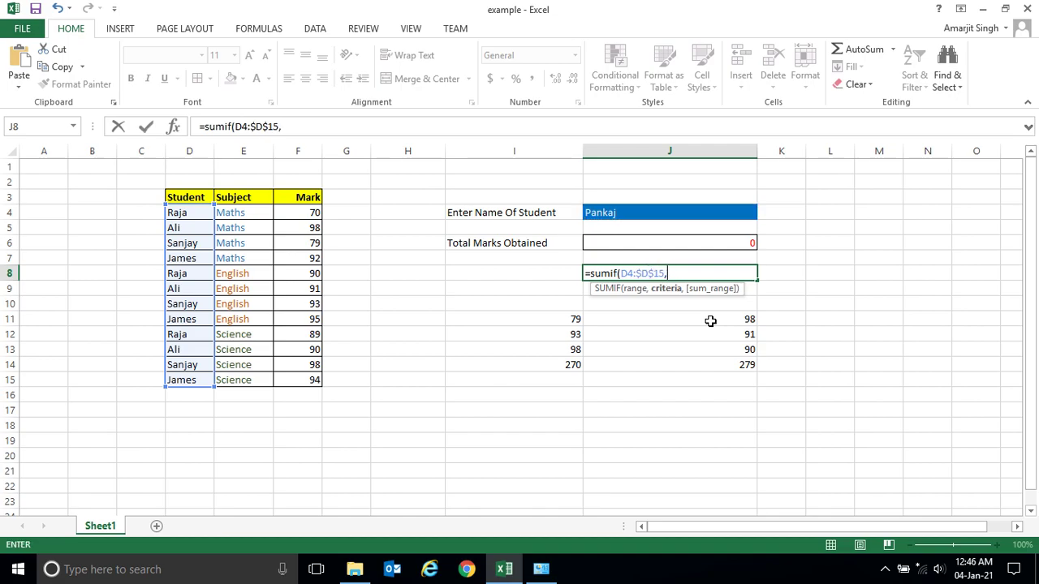
- Complete the J8 formula with $J$4 as the criteria and F4:F15 as the sum range
left_click(687, 211)
key("F4")
type(",")
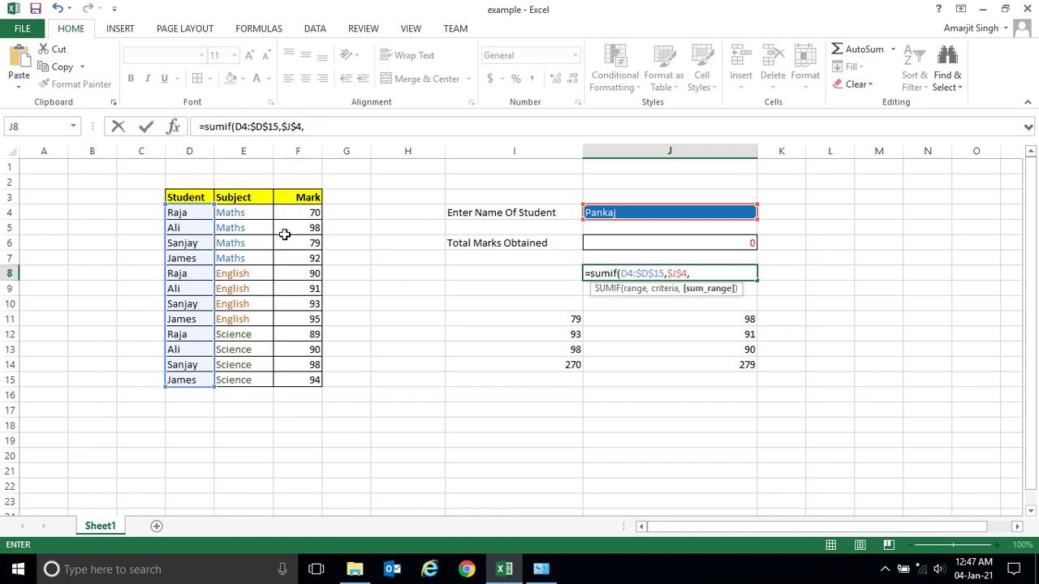
left_click_drag(300, 212, 296, 381)
type(")")
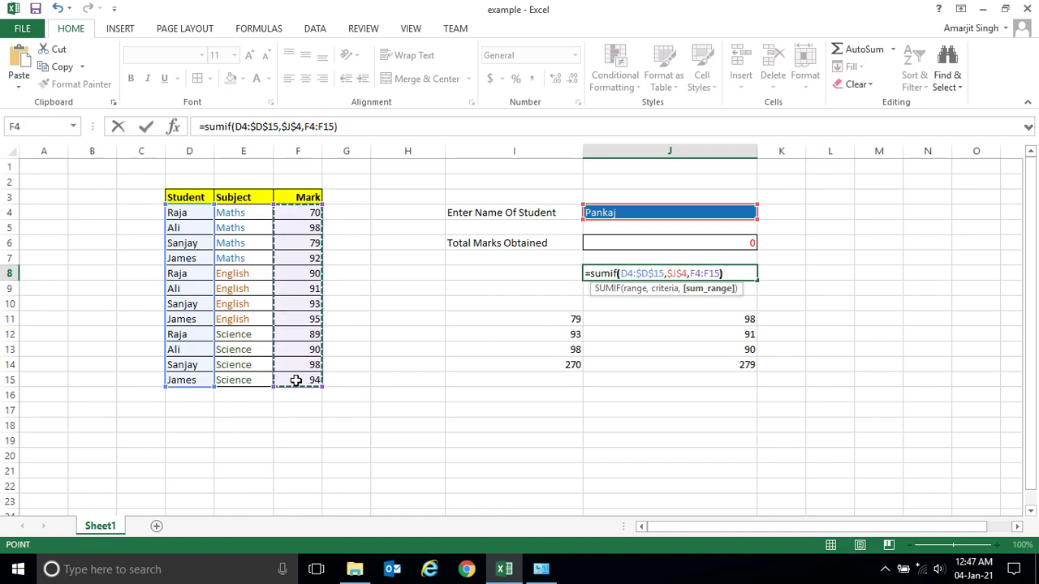
key("Return")
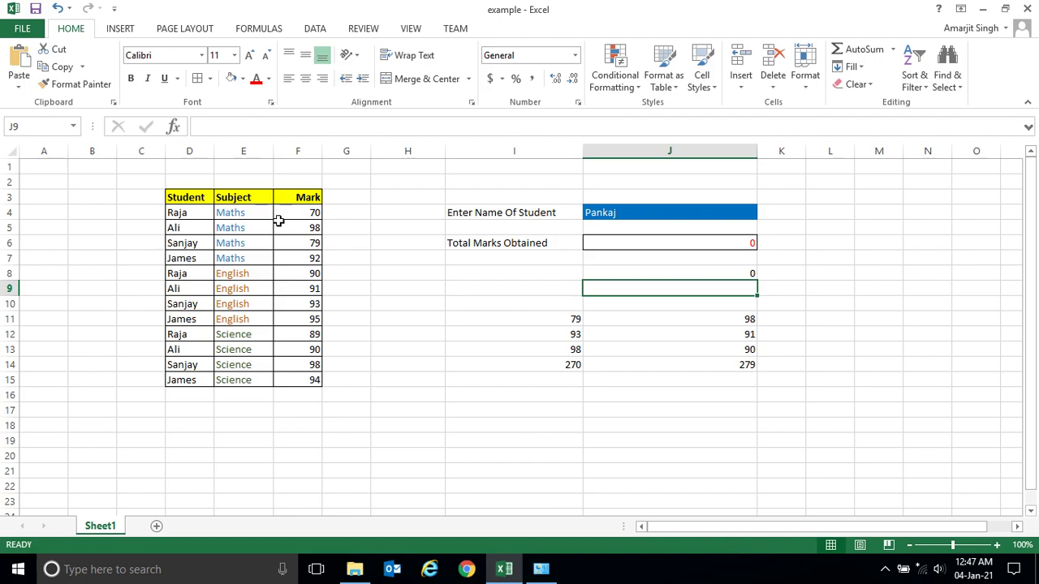
- Replace the name in J4 with that of the first student listed in the table
left_click(623, 212)
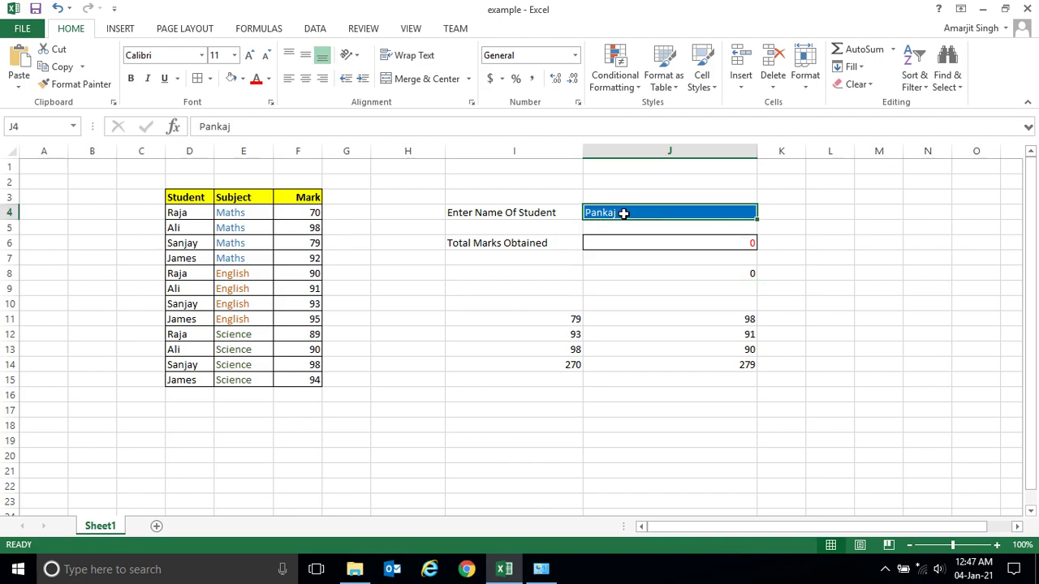
type("Raja")
key("Return")
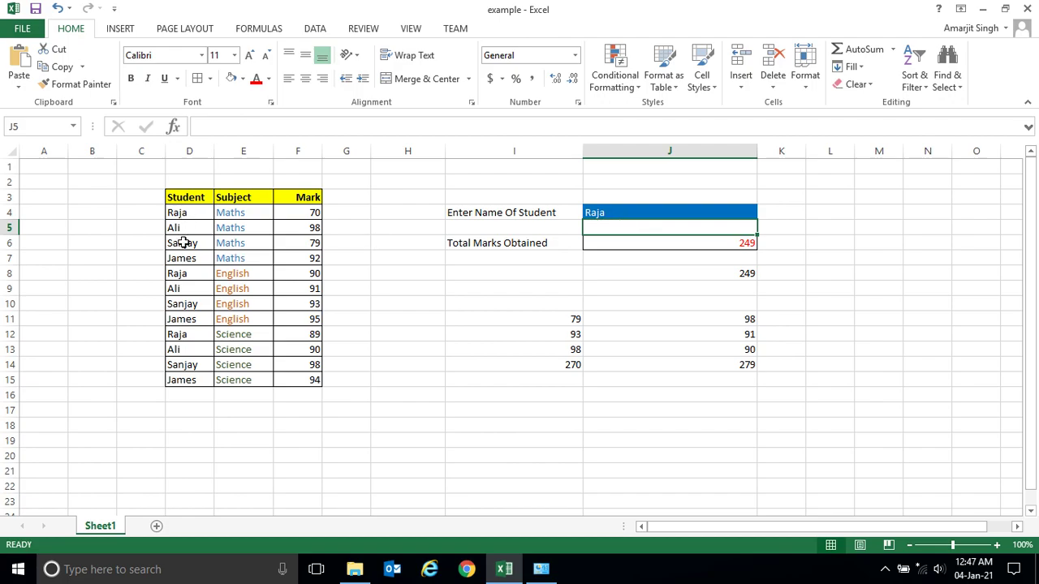
- Review the student range D4:D15 and mark range F4:F15, and compare the SUMIF formulas in J8 and J6
left_click_drag(181, 212, 202, 380)
left_click_drag(306, 215, 303, 379)
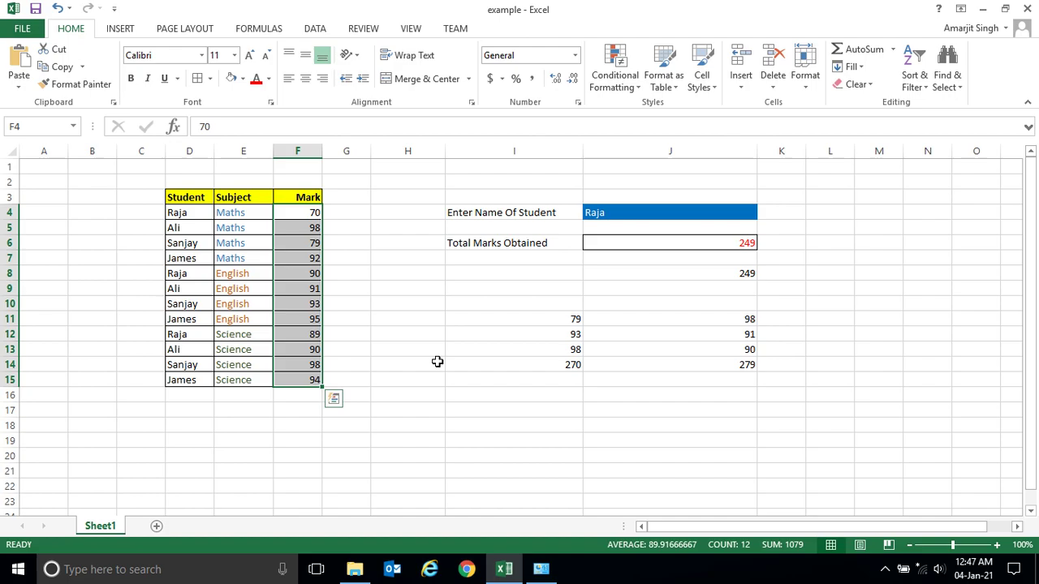
left_click(639, 271)
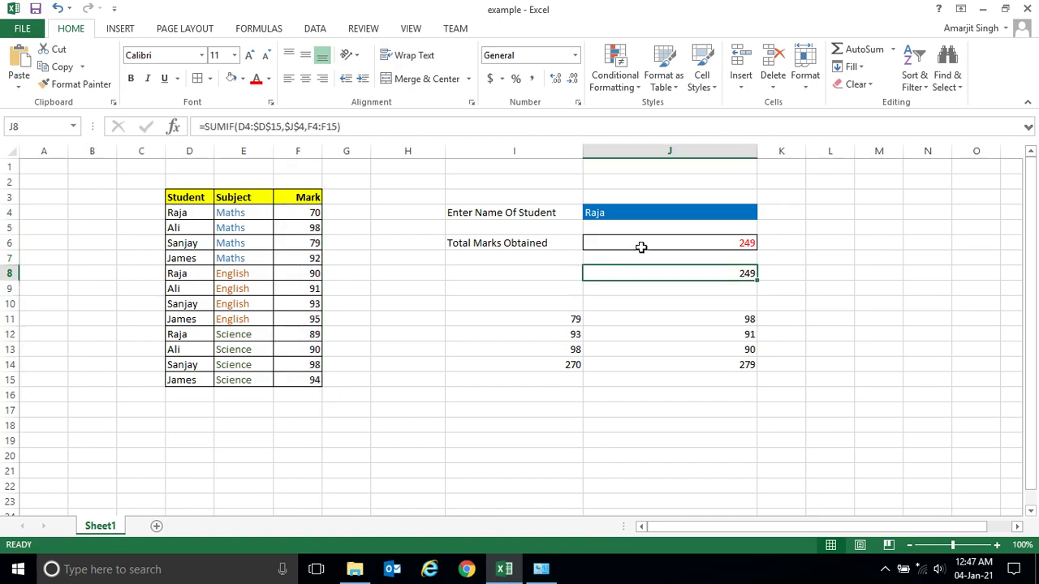
left_click(641, 247)
left_click(629, 277)
left_click(625, 243)
left_click(622, 273)
left_click(618, 249)
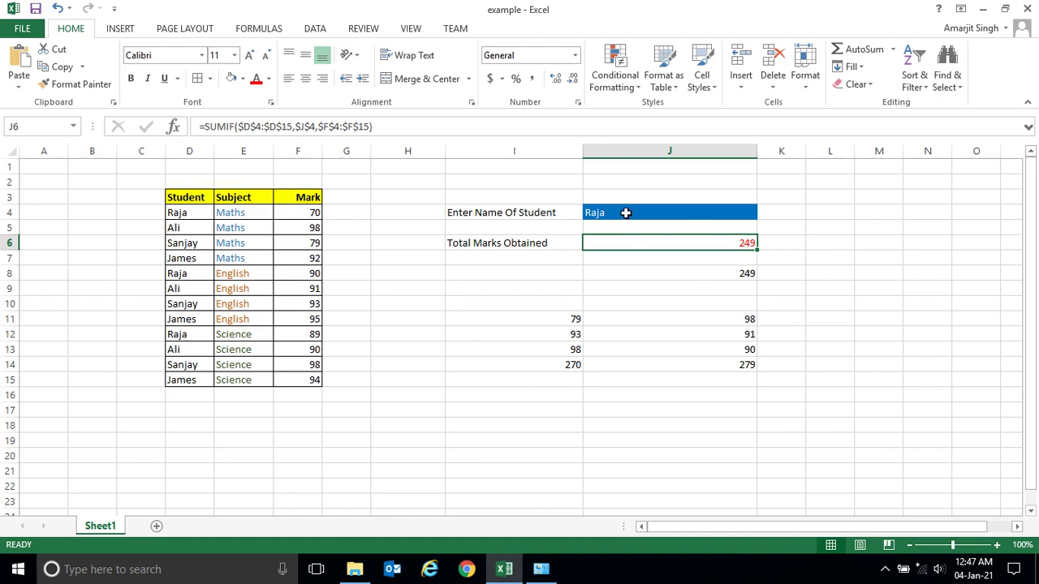
left_click(624, 214)
left_click(622, 271)
left_click(621, 300)
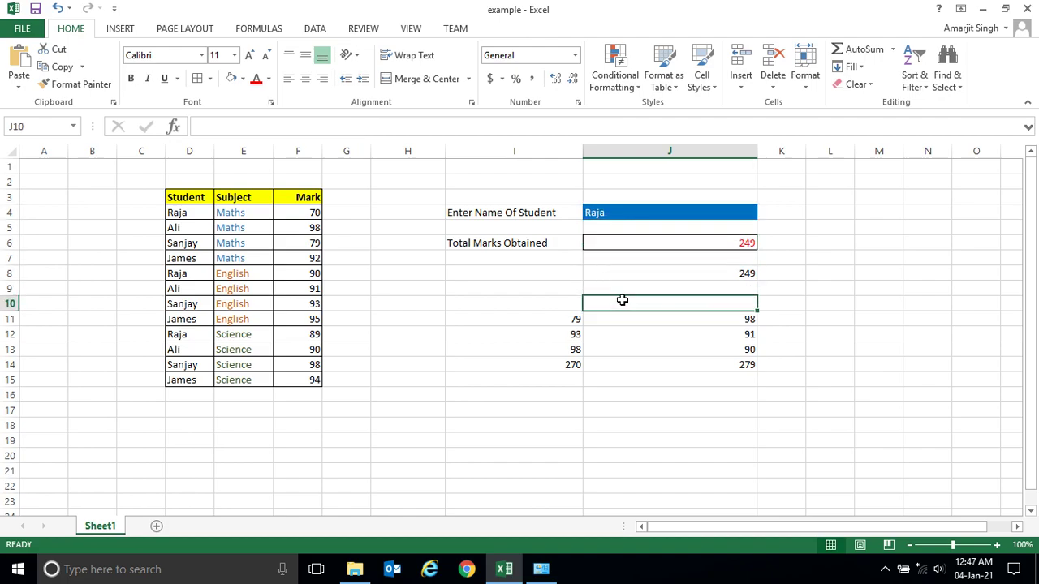
- Try overwriting the formula in J6 with references to J8 and L9, and undo back to the original SUMIF formula
left_click(626, 243)
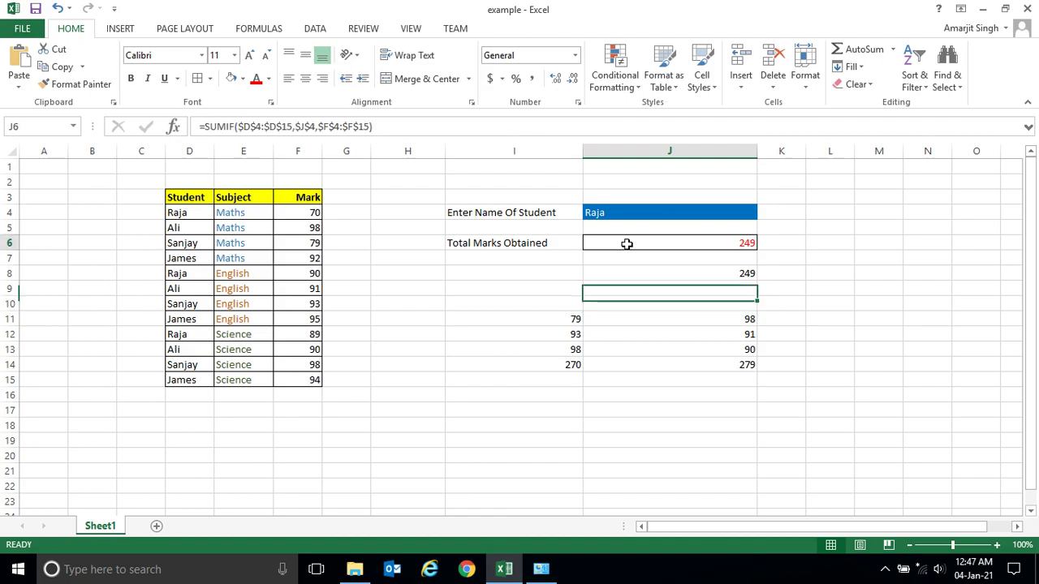
type("=")
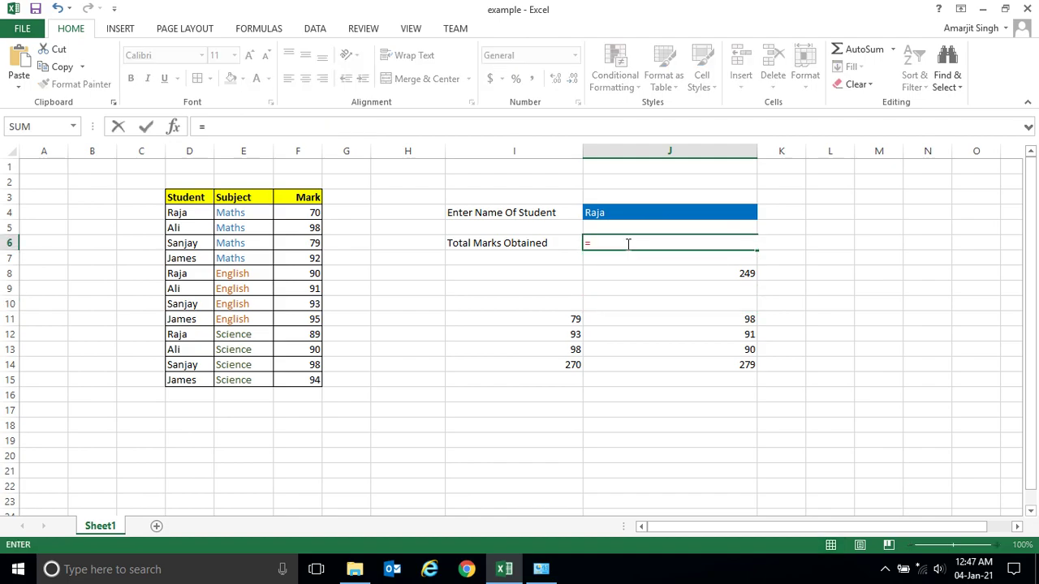
type("SUMIF($D$4:$D$15,$J$4,$F$4:$F$15)")
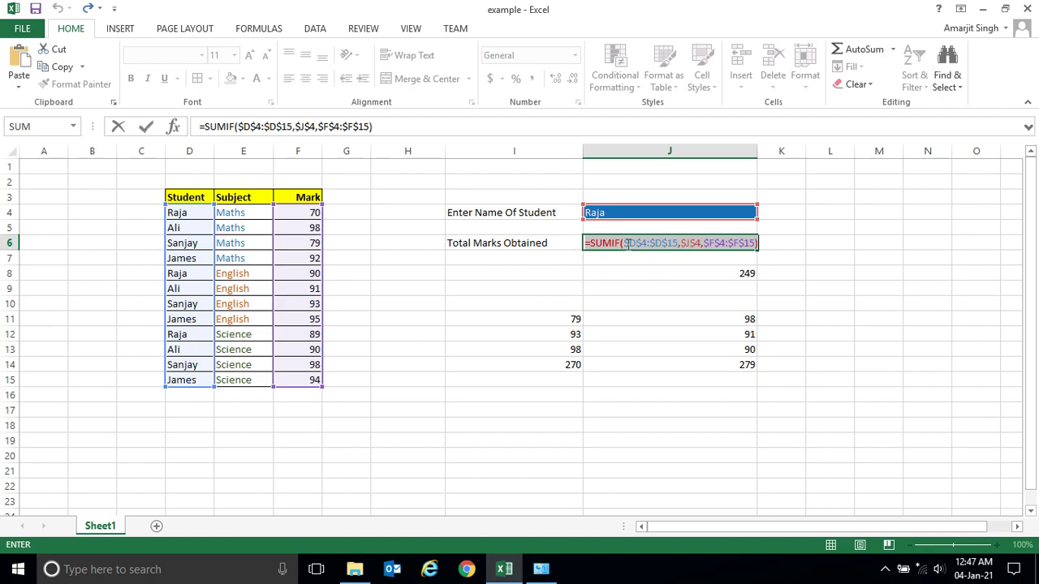
left_click(645, 275)
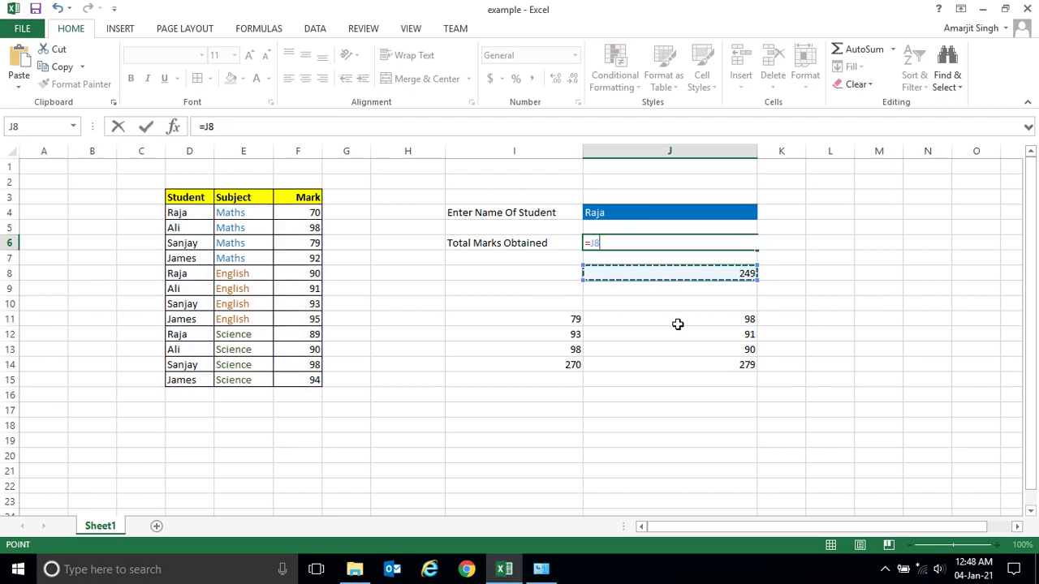
key("ctrl+z")
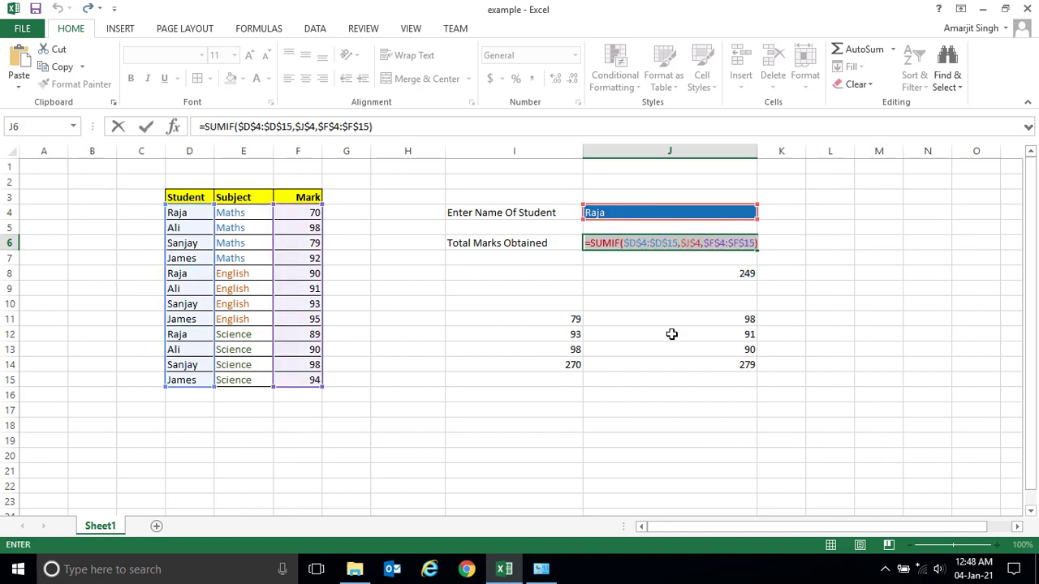
left_click(821, 286)
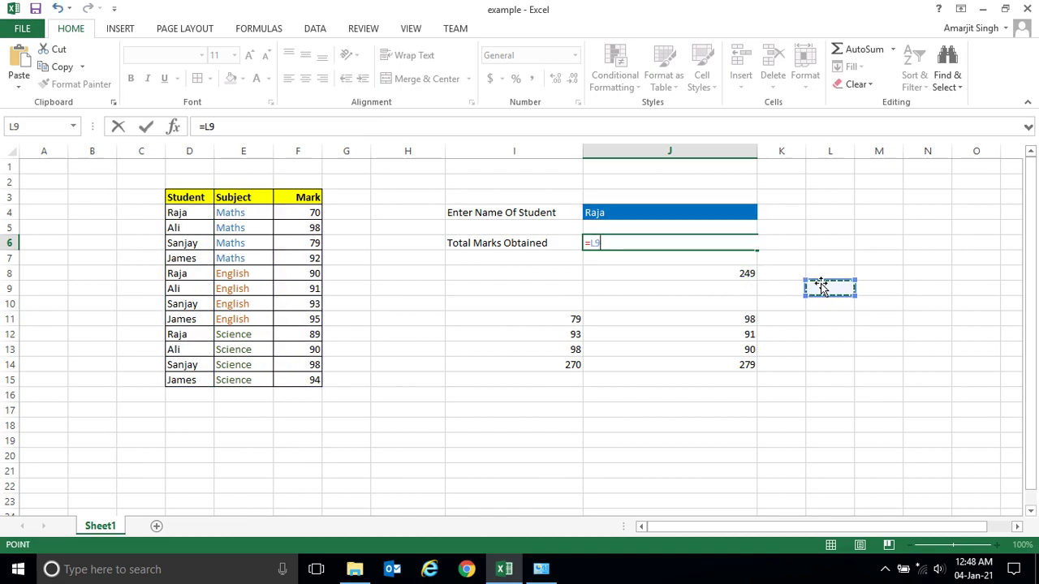
key("ctrl+z")
key("Return")
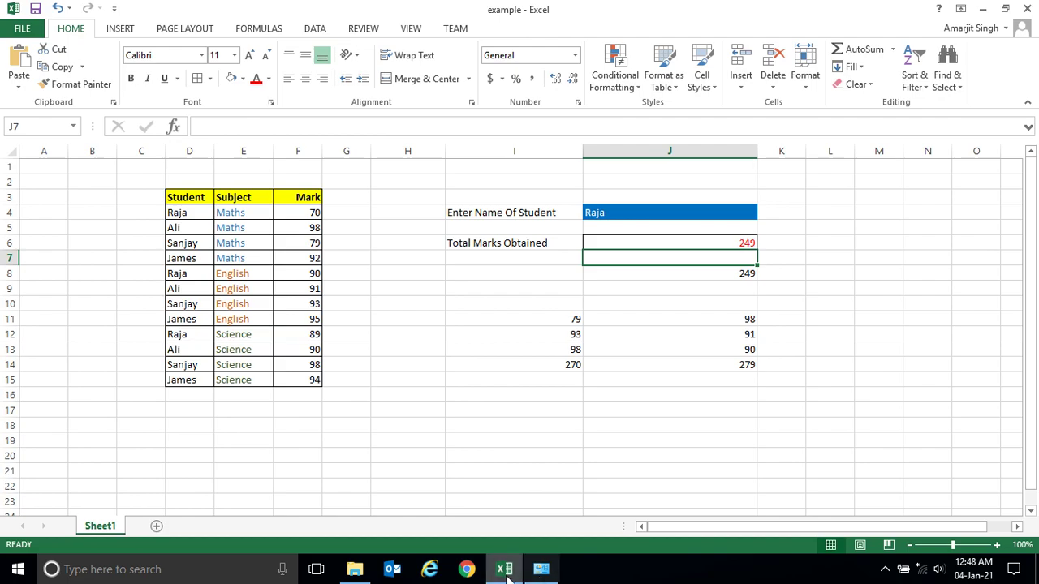
left_click(885, 568)
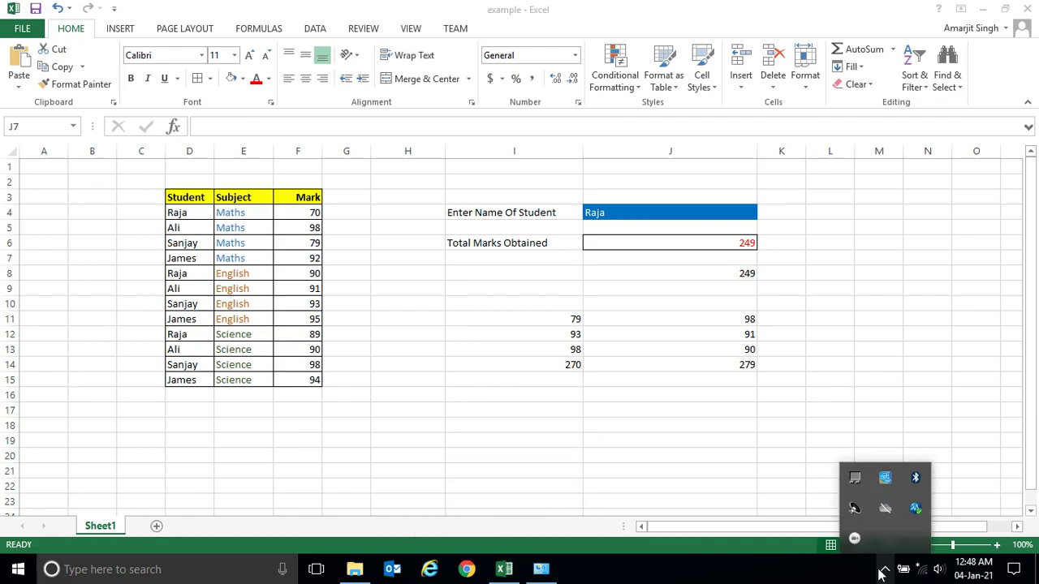